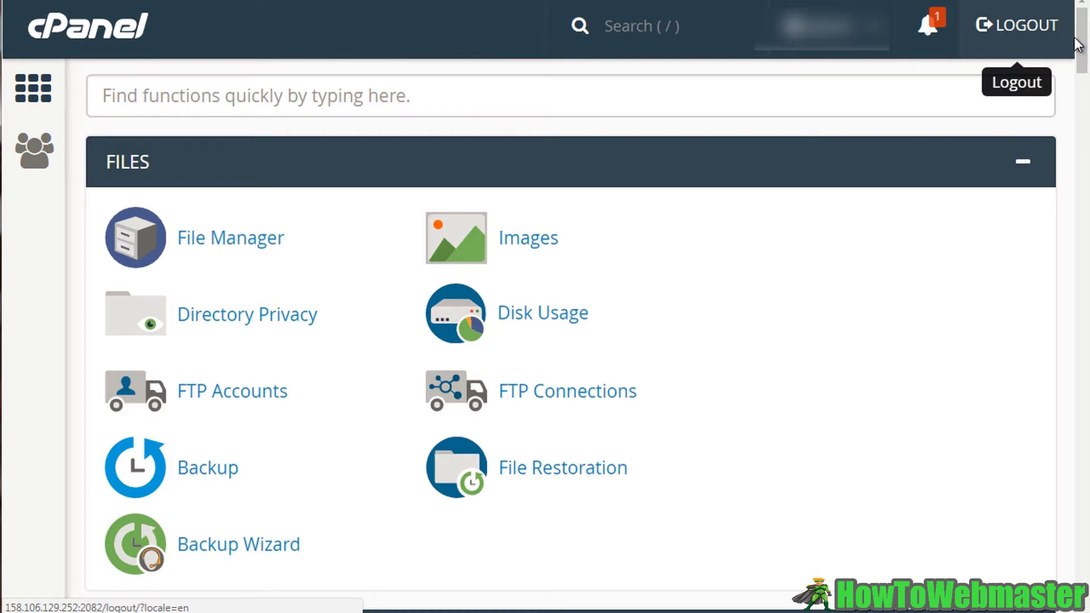
Scroll the cPanel home page down to the Softaculous Apps Installer section and its app categories
{"action": "left_click_drag", "start_coordinate": [1083, 73], "coordinate": [1086, 426]}
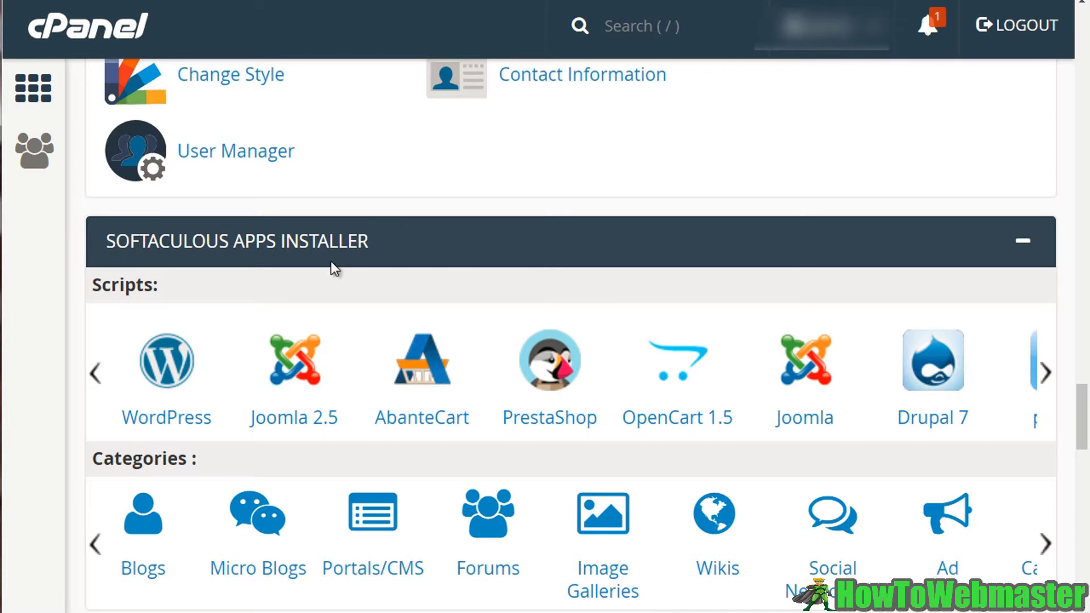
{"action": "left_click", "coordinate": [95, 375]}
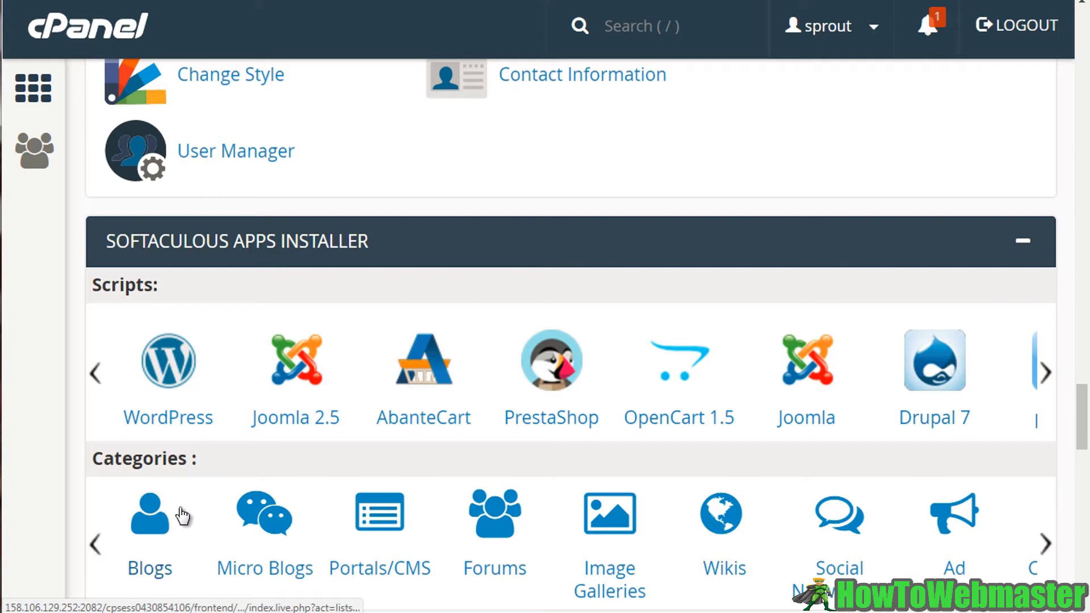
Open Softaculous's Blogs category, expand it in the sidebar, then show the Portals/CMS scripts
{"action": "left_click", "coordinate": [141, 533]}
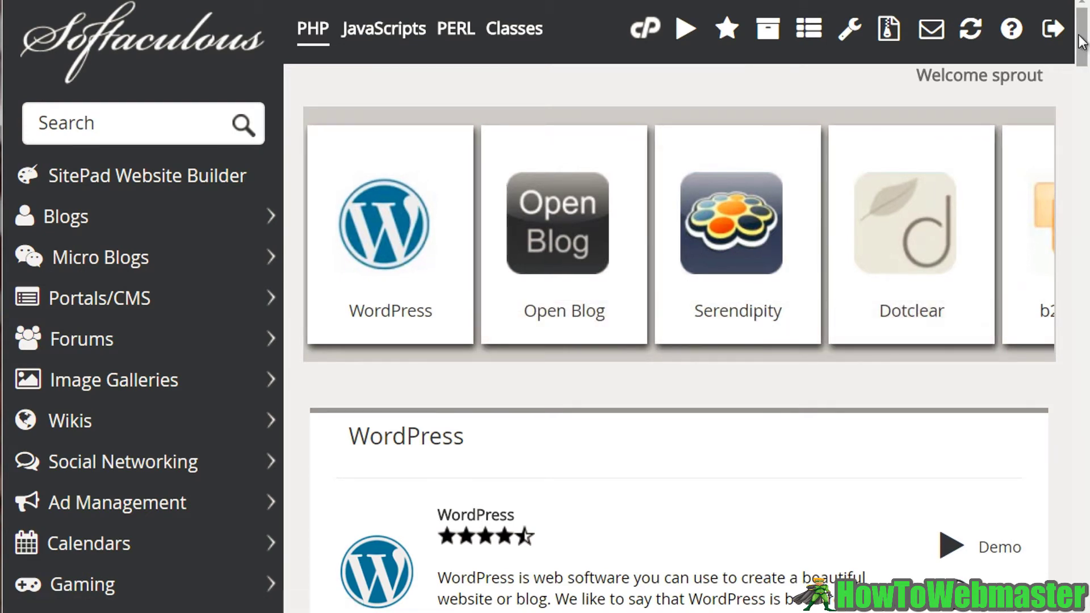
{"action": "mouse_move", "coordinate": [1082, 44]}
{"action": "left_mouse_down"}
{"action": "mouse_move", "coordinate": [1084, 382]}
{"action": "mouse_move", "coordinate": [1086, 46]}
{"action": "left_mouse_up"}
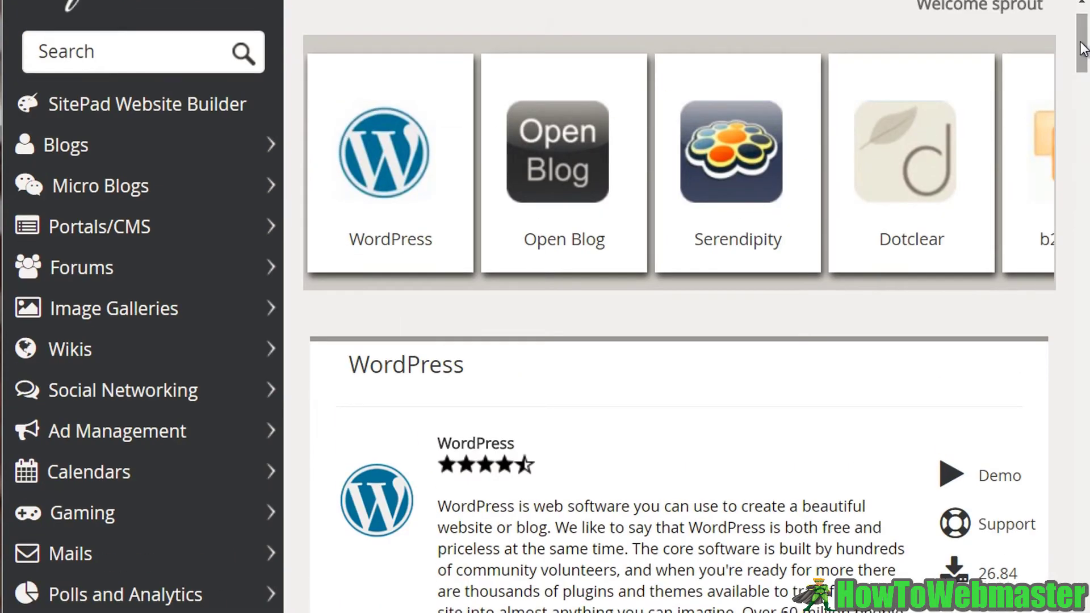
{"action": "left_click", "coordinate": [267, 149]}
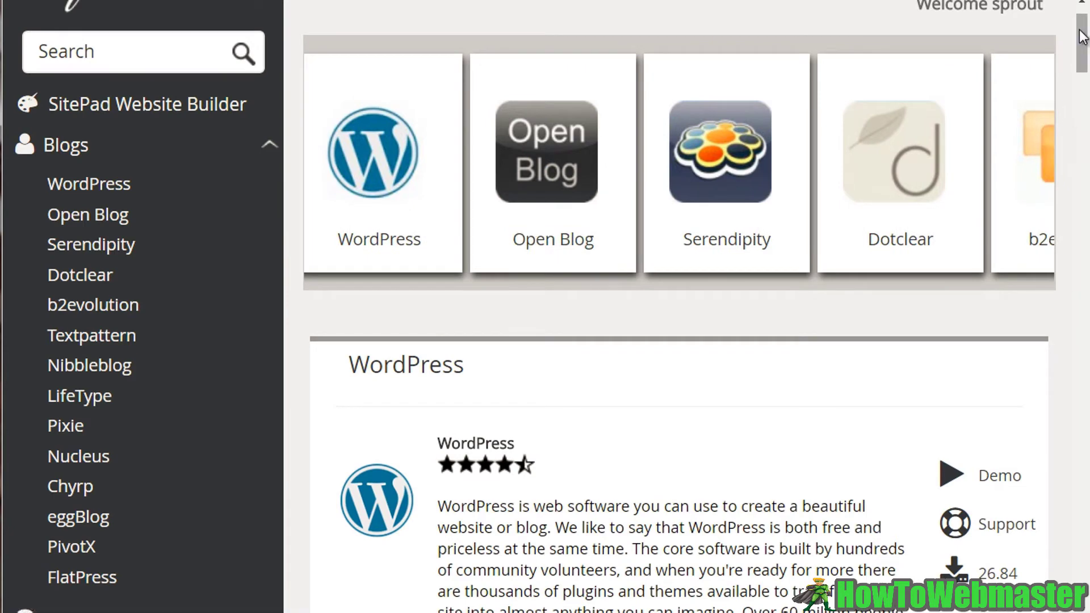
{"action": "left_click_drag", "start_coordinate": [1085, 42], "coordinate": [1085, 85]}
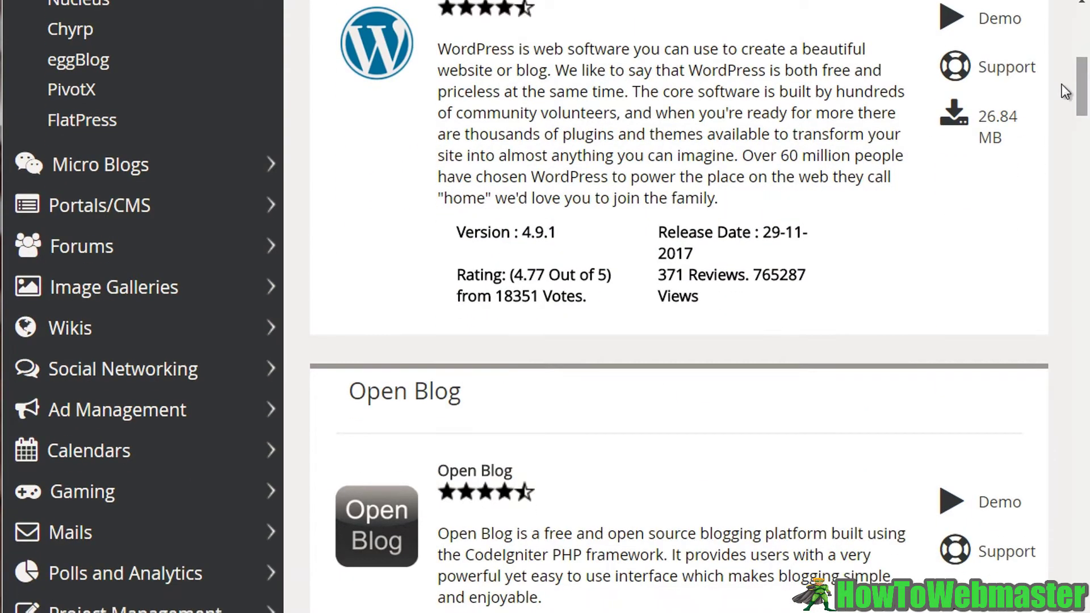
{"action": "left_click", "coordinate": [197, 210]}
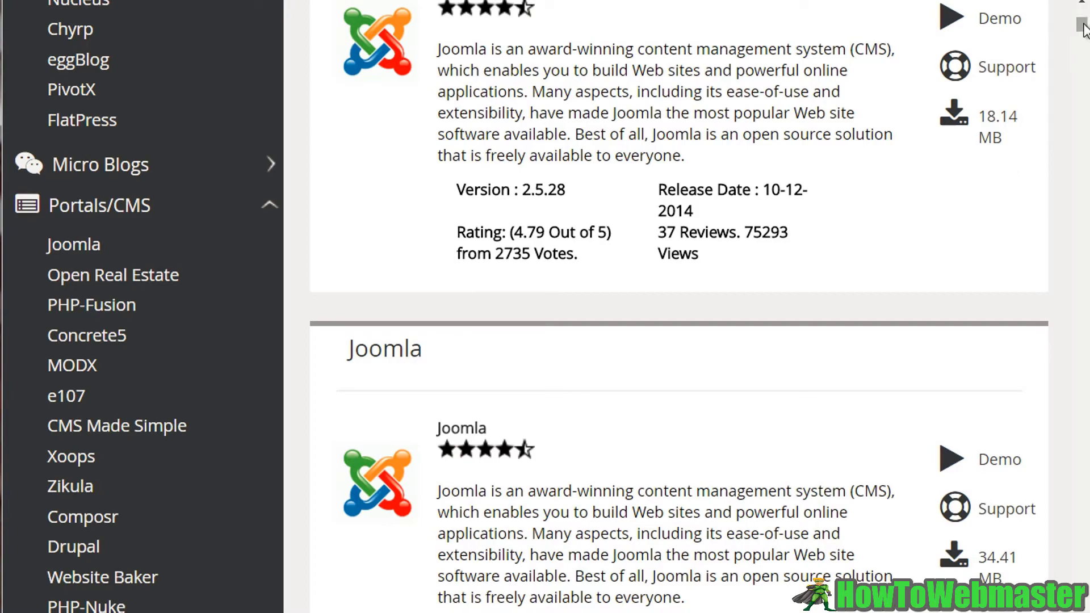
{"action": "left_click_drag", "start_coordinate": [1083, 24], "coordinate": [1084, 66]}
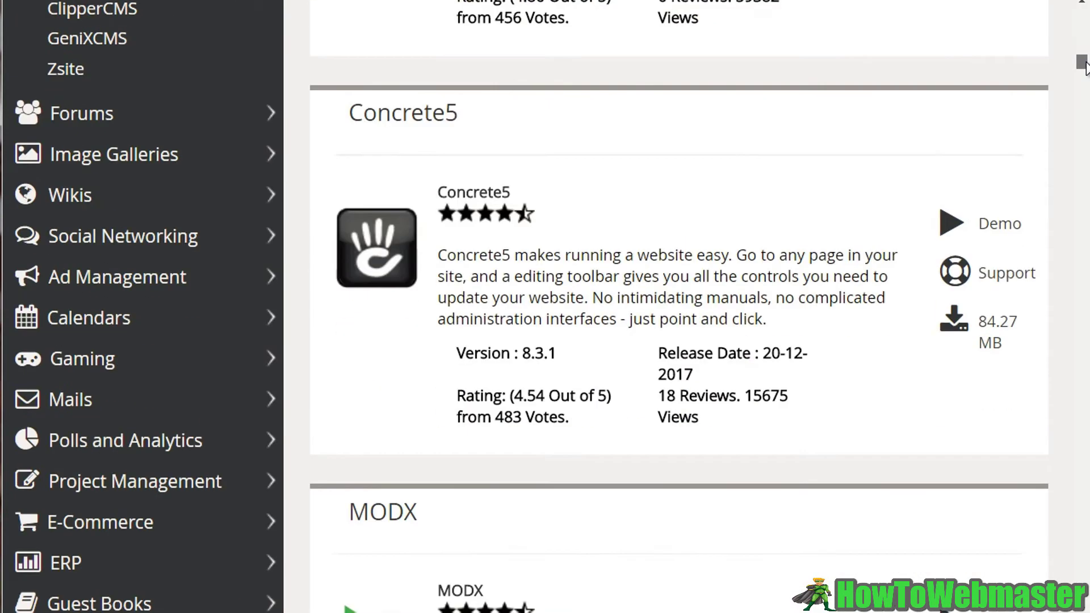
Show the Forums category and look through phpBB, SMF, MyBB, AEF, XMB, FluxBB and Phorum
{"action": "left_click", "coordinate": [234, 122]}
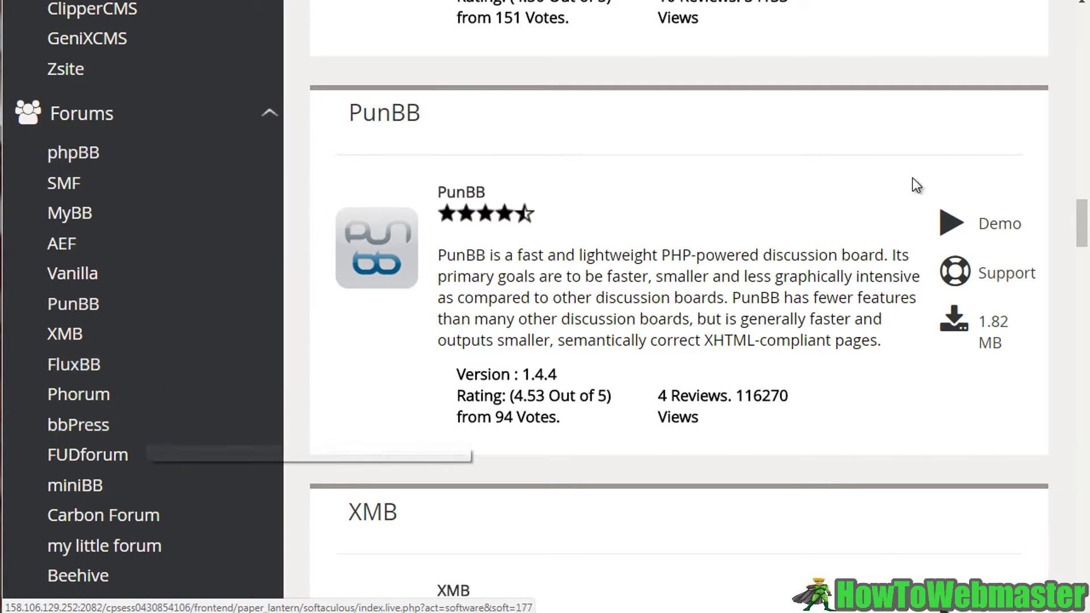
{"action": "left_click_drag", "start_coordinate": [1083, 223], "coordinate": [1087, 271]}
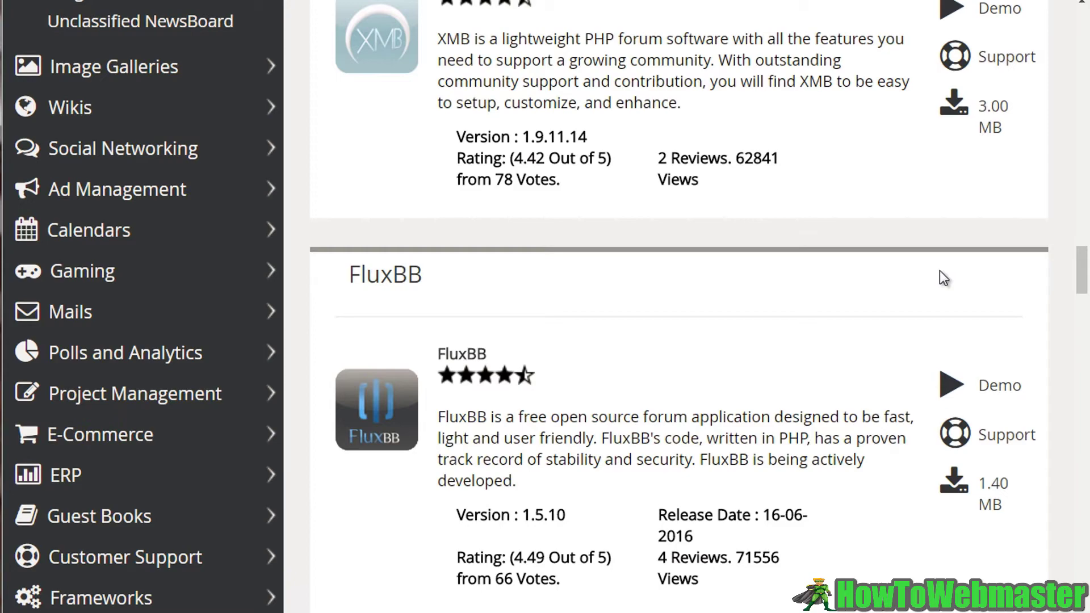
{"action": "left_click_drag", "start_coordinate": [1081, 286], "coordinate": [1081, 318]}
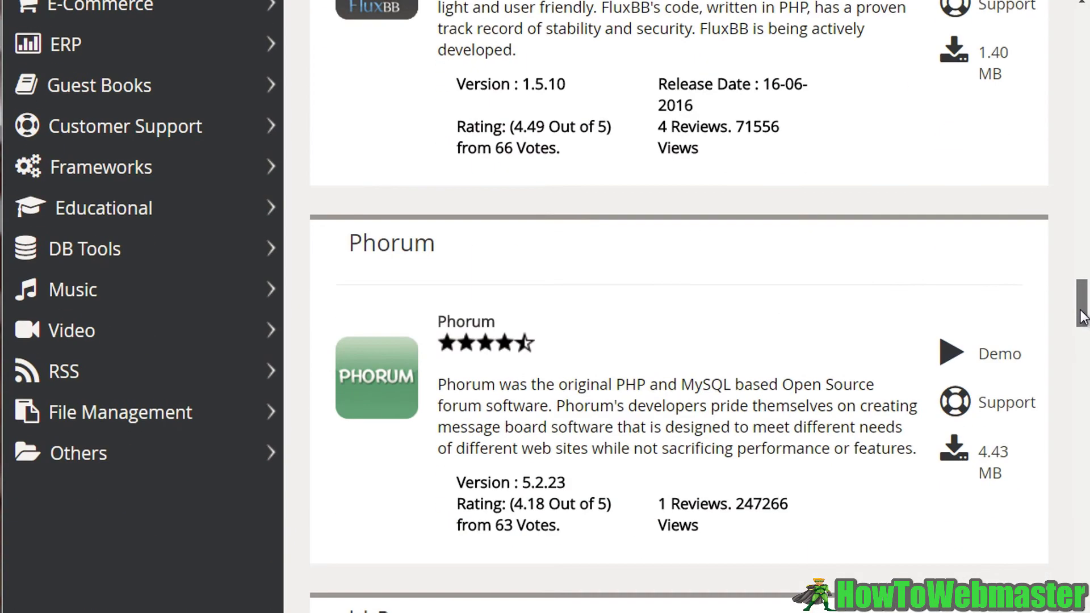
{"action": "scroll", "coordinate": [1080, 304], "scroll_direction": "up", "scroll_amount": 10}
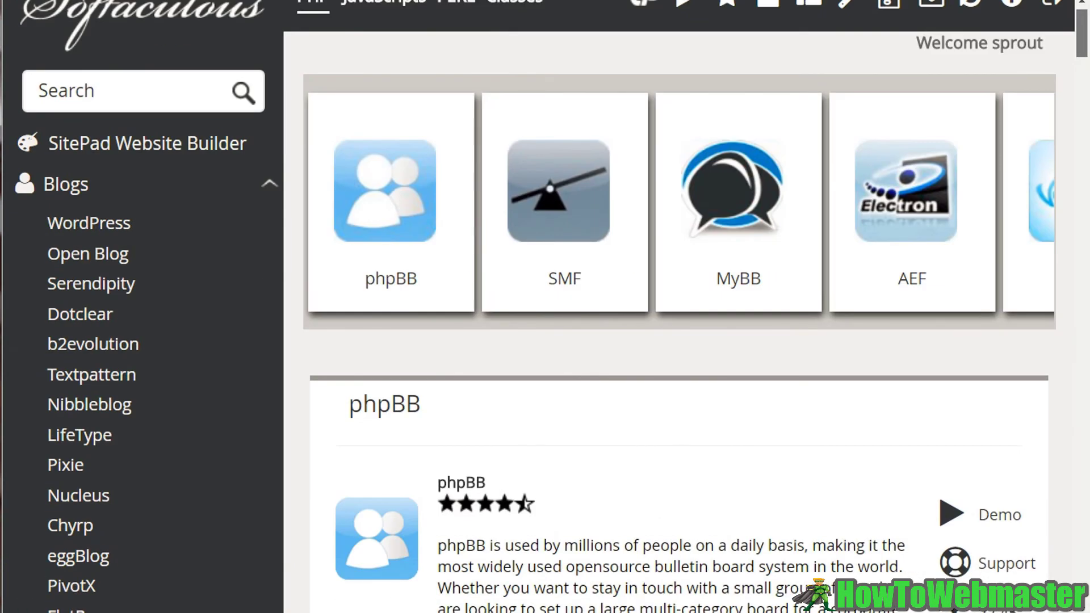
Open the WordPress 4.9.1 script page from the Blogs list in the sidebar
{"action": "scroll", "coordinate": [515, 104], "scroll_direction": "up", "scroll_amount": 1}
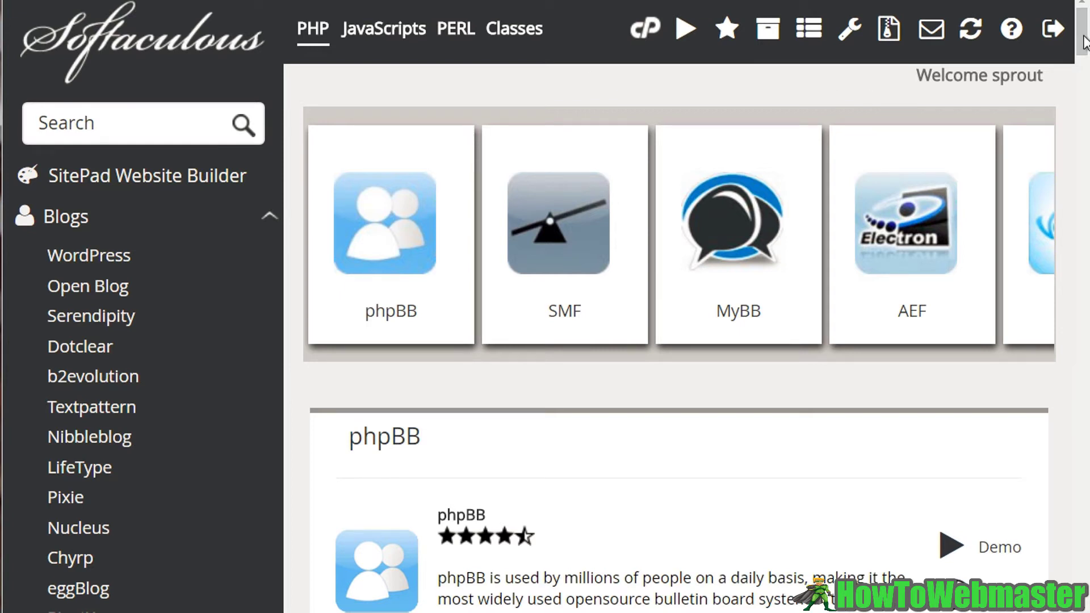
{"action": "left_click_drag", "start_coordinate": [1083, 40], "coordinate": [1083, 46]}
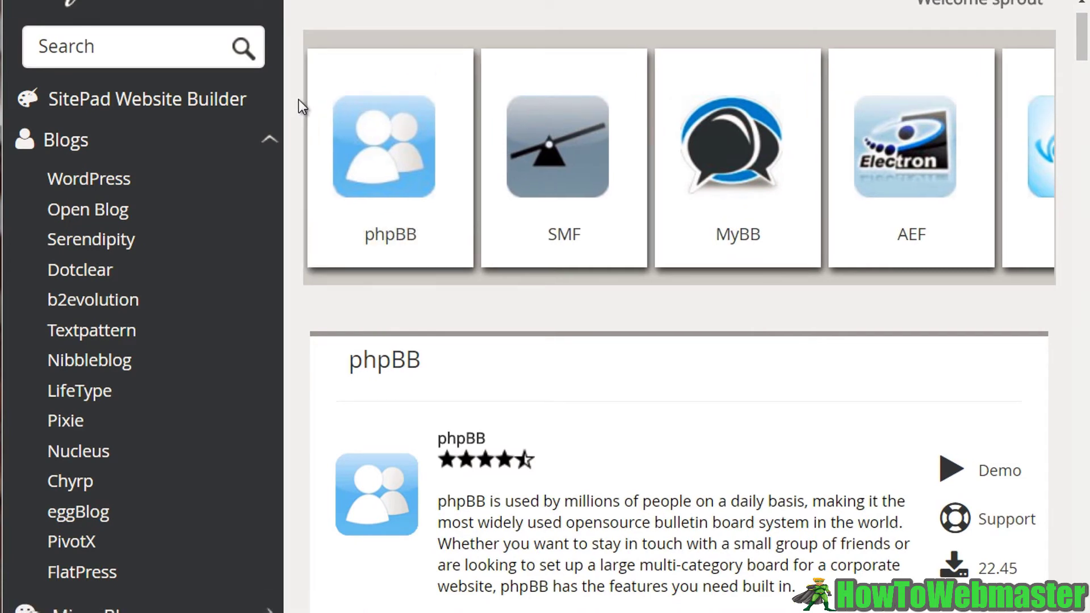
{"action": "left_click", "coordinate": [181, 177]}
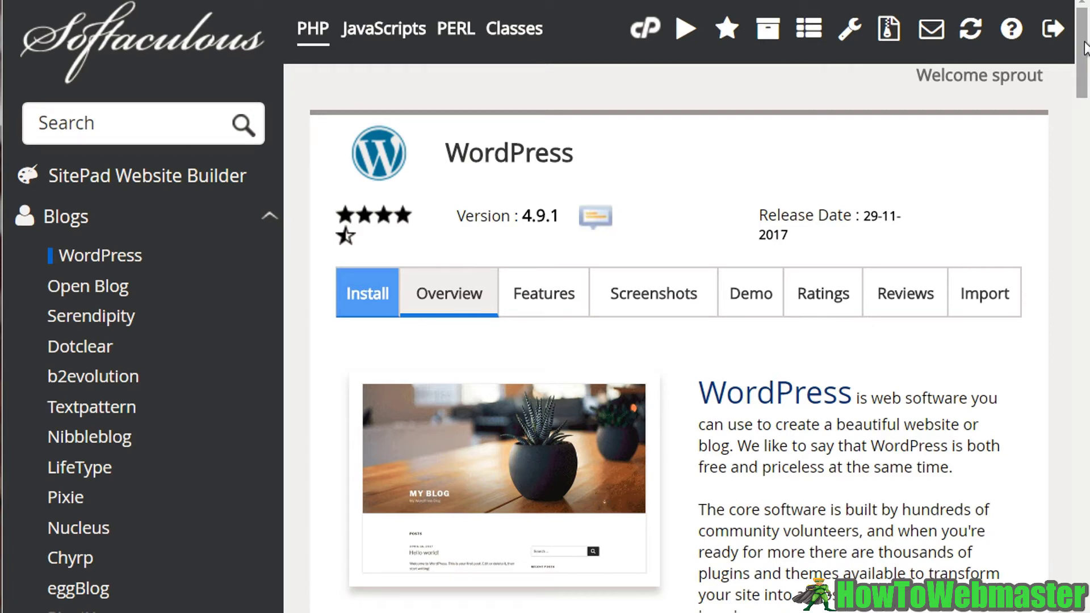
{"action": "left_click_drag", "start_coordinate": [1085, 46], "coordinate": [1086, 130]}
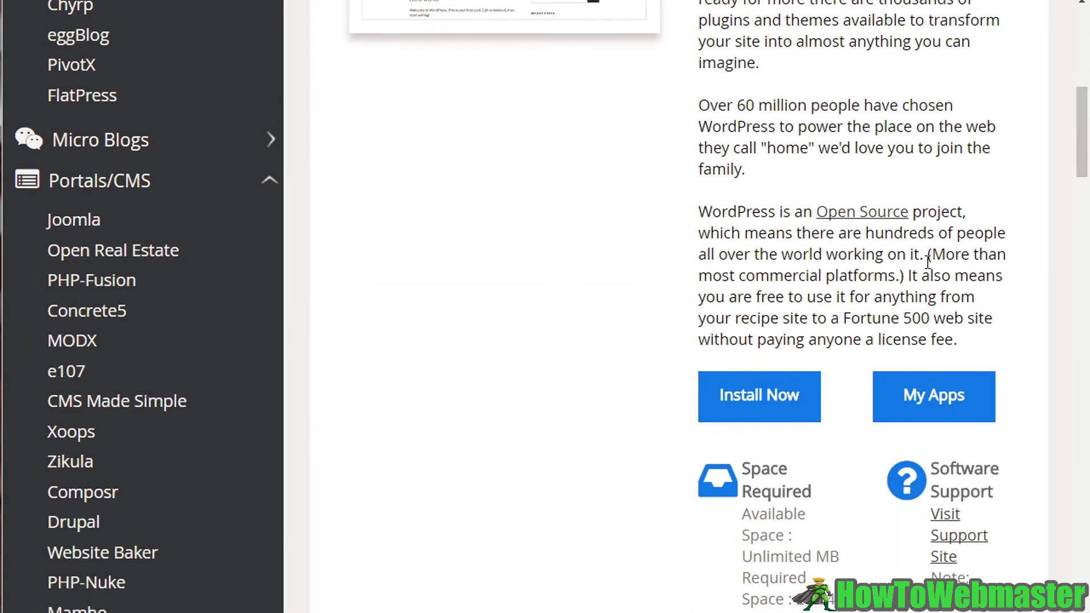
{"action": "left_click", "coordinate": [795, 401]}
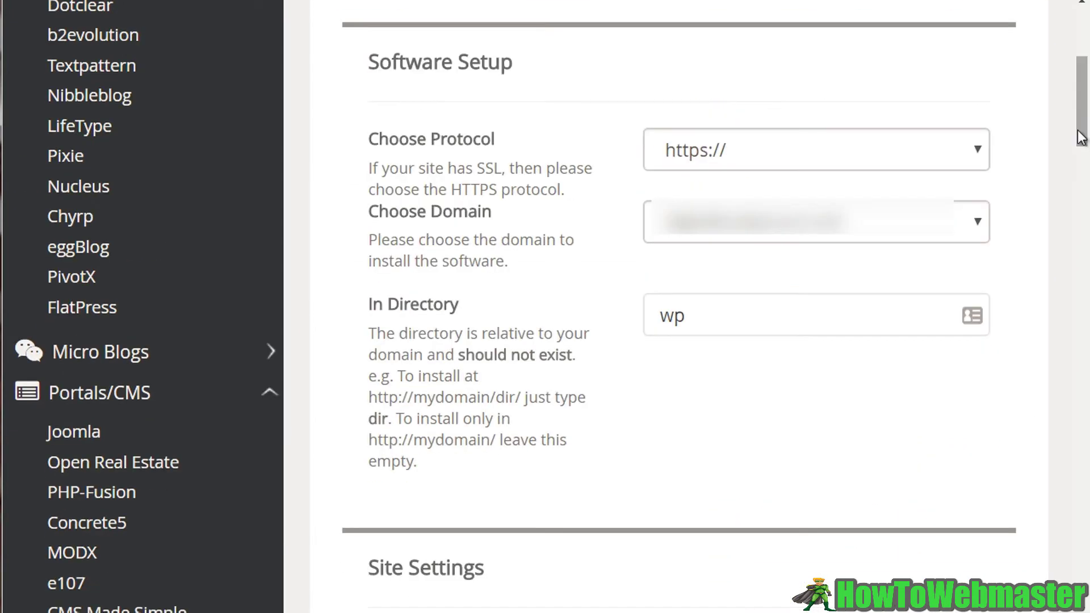
{"action": "left_click", "coordinate": [647, 158]}
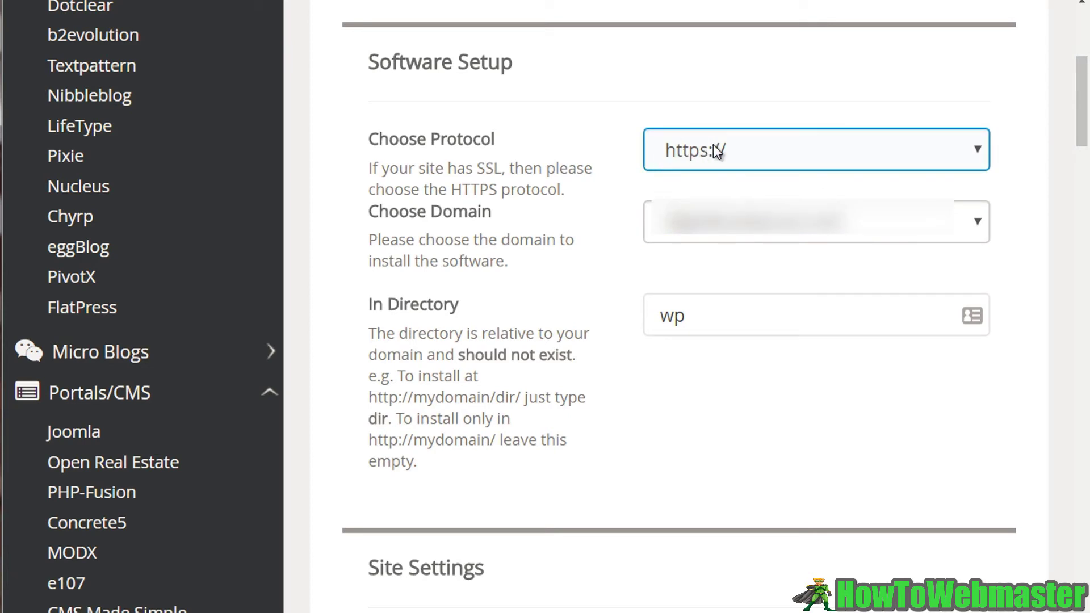
{"action": "left_click", "coordinate": [743, 150]}
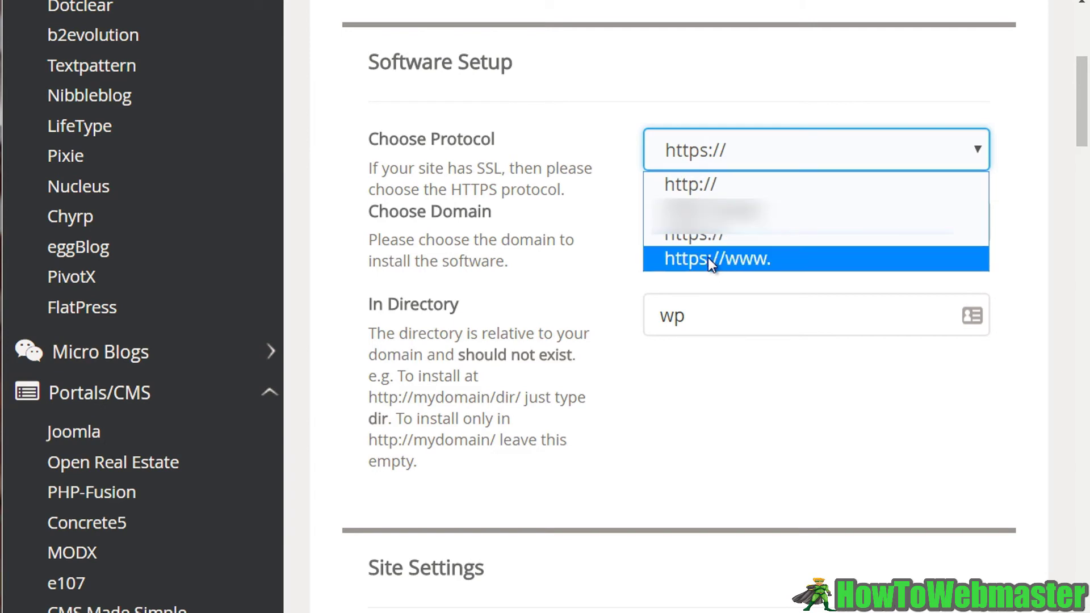
{"action": "left_click", "coordinate": [619, 270]}
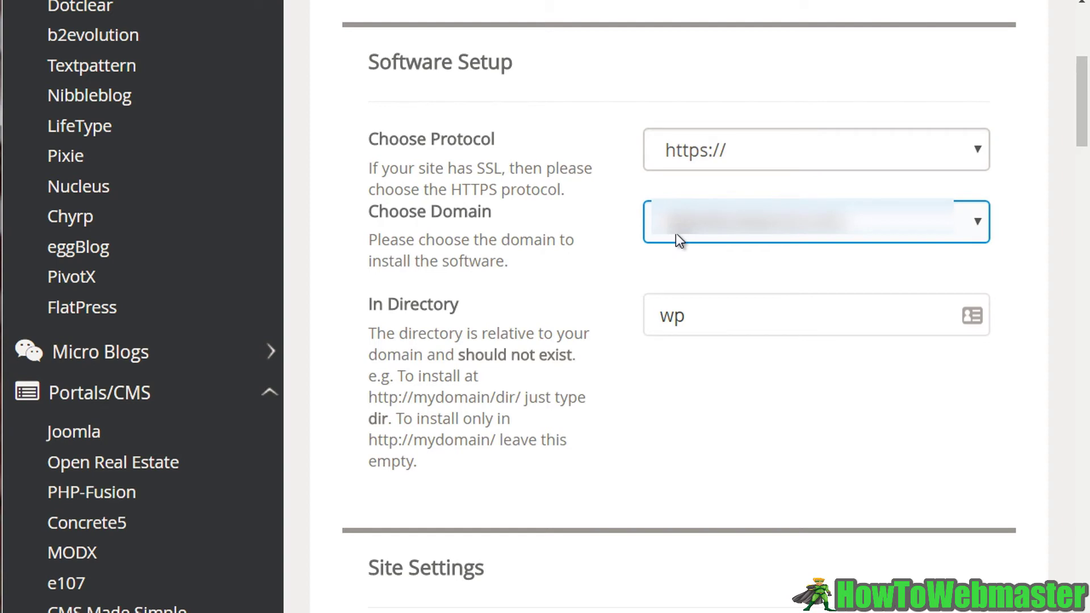
Clear the In Directory field and enter wp as the install directory
{"action": "left_click", "coordinate": [693, 311]}
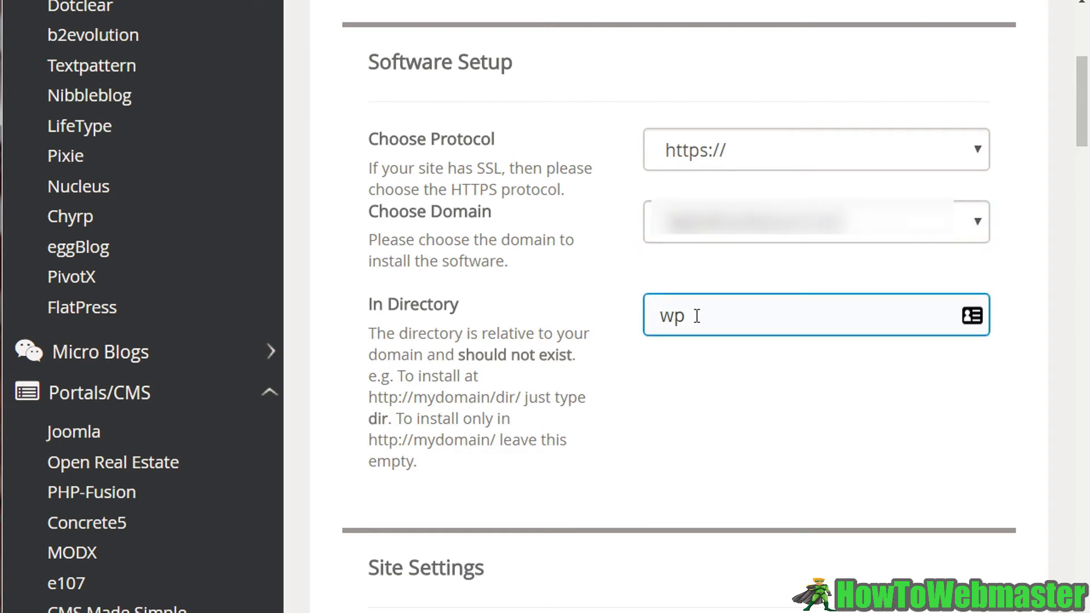
{"action": "left_click_drag", "start_coordinate": [693, 312], "coordinate": [649, 314]}
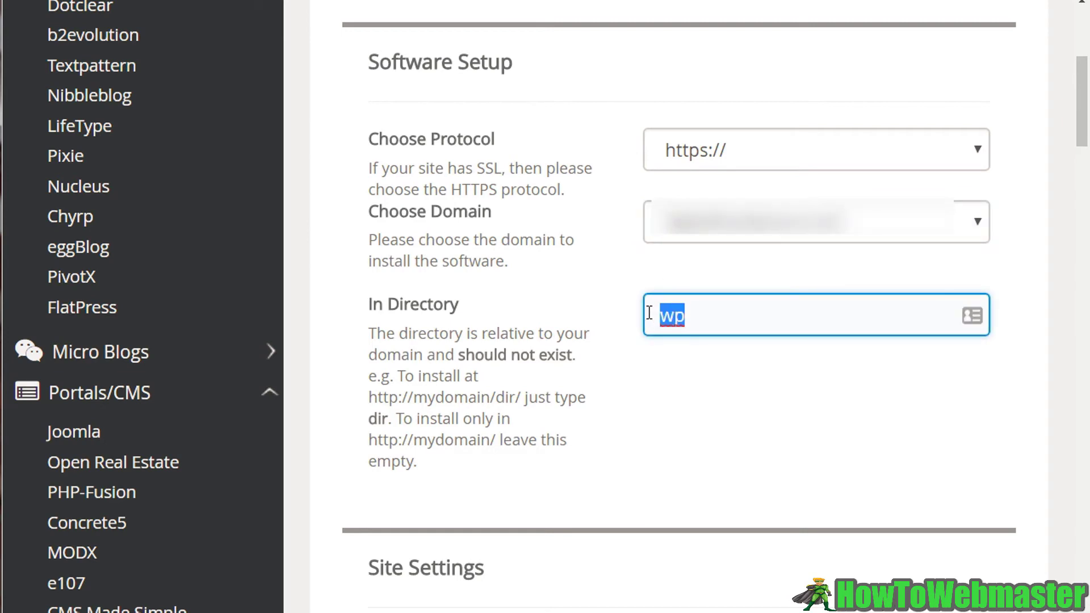
{"action": "key", "text": "BackSpace"}
{"action": "left_click", "coordinate": [659, 410]}
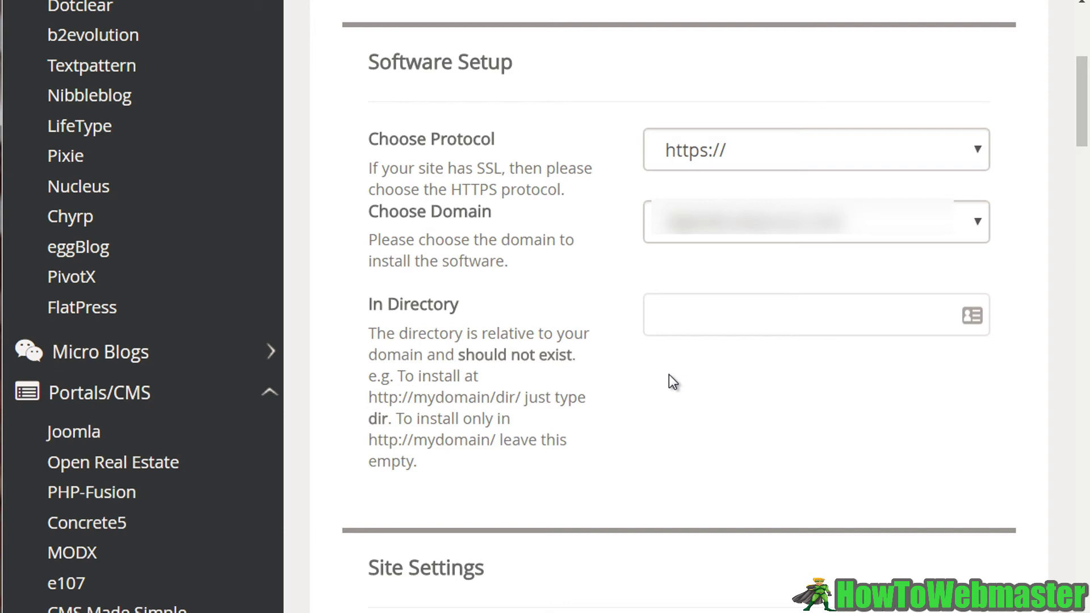
{"action": "left_click", "coordinate": [674, 325]}
{"action": "type", "text": "w"}
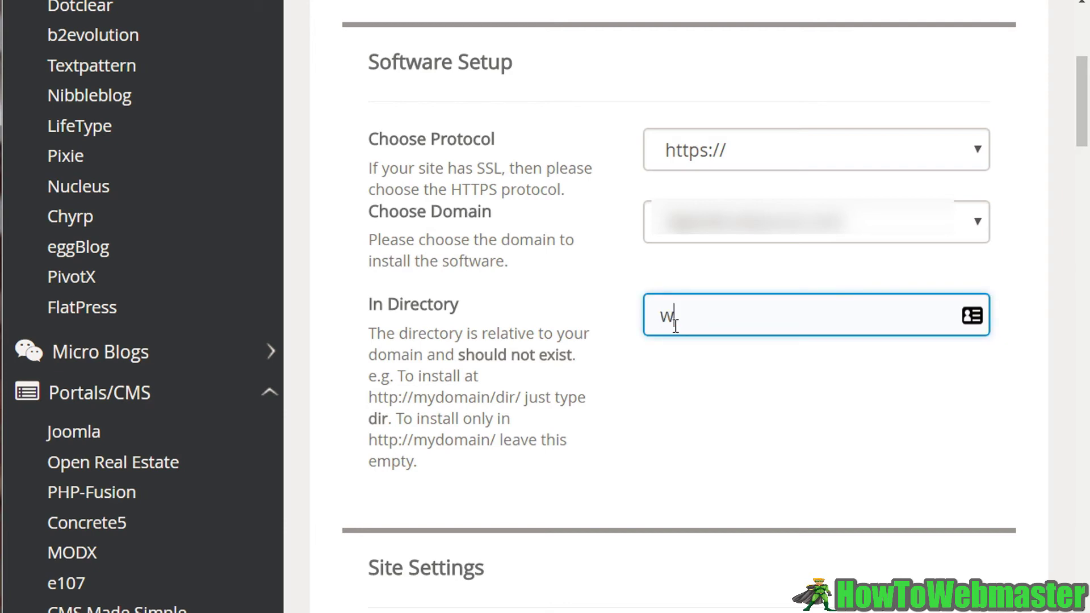
{"action": "type", "text": "p"}
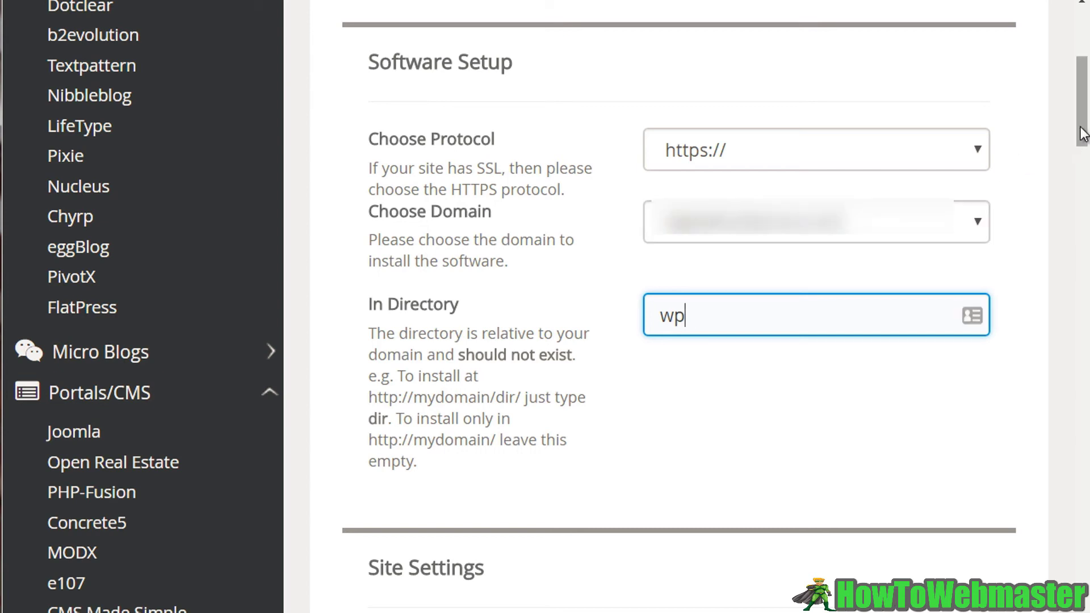
Replace the default 'admin' username with a custom random username, leaving the password unchanged
{"action": "scroll", "coordinate": [1051, 210], "scroll_direction": "down", "scroll_amount": 15}
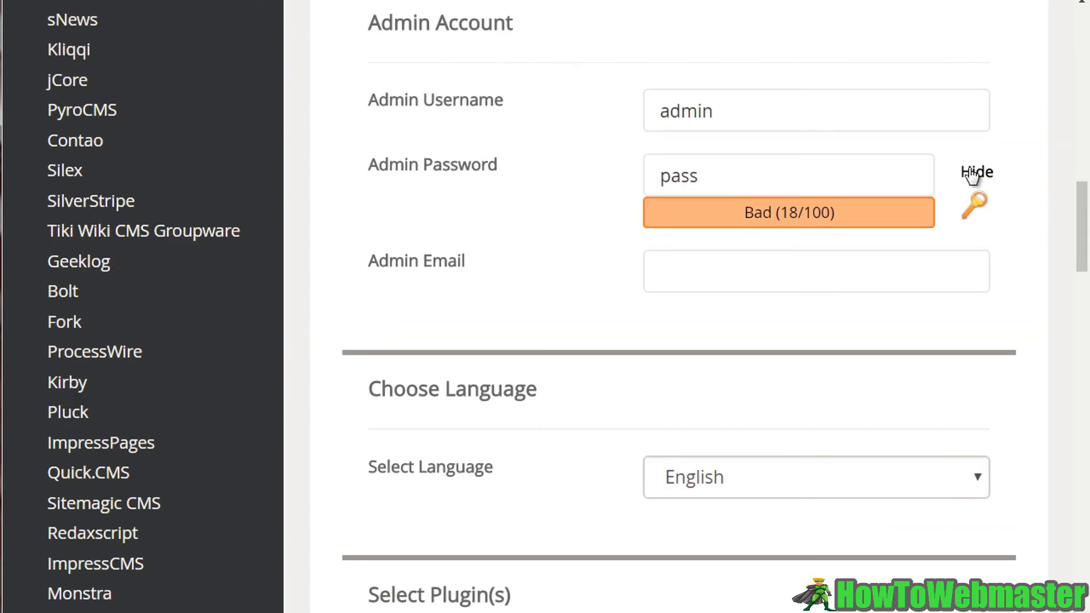
{"action": "left_click", "coordinate": [787, 109]}
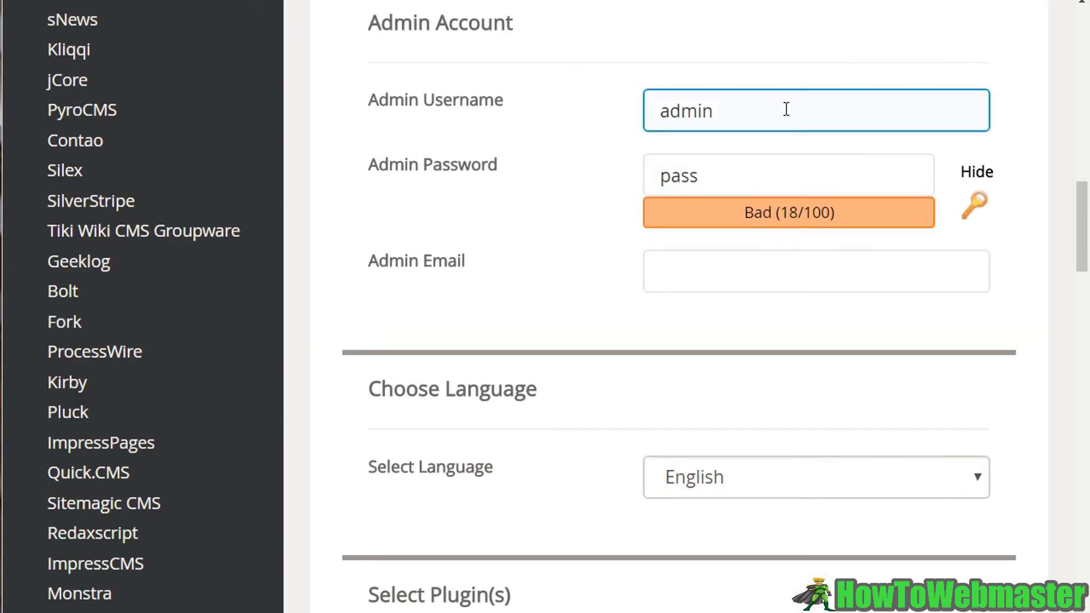
{"action": "left_click", "coordinate": [744, 165]}
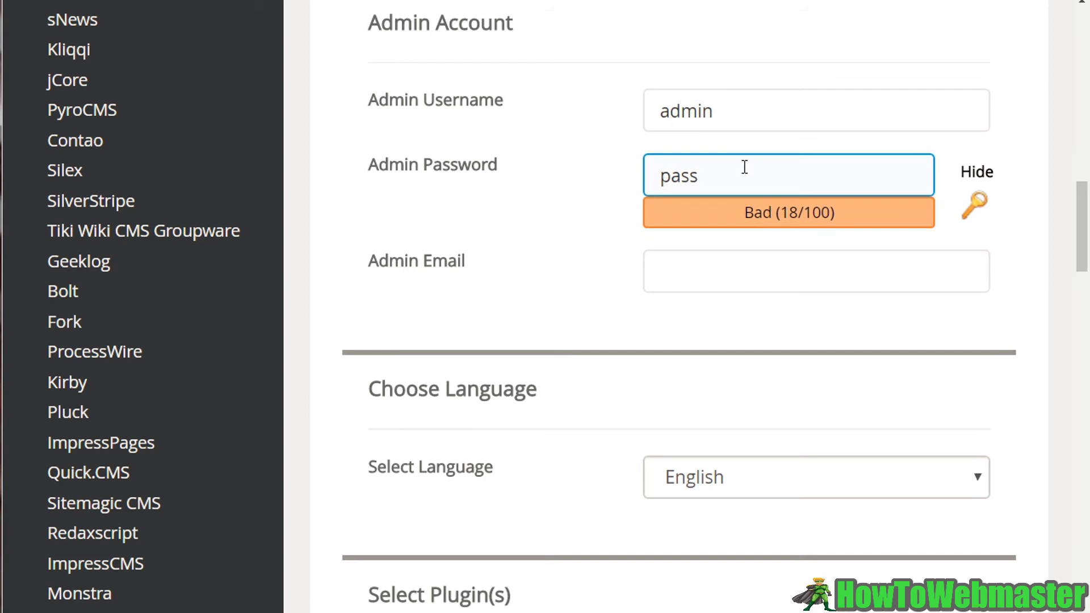
{"action": "left_click", "coordinate": [731, 118]}
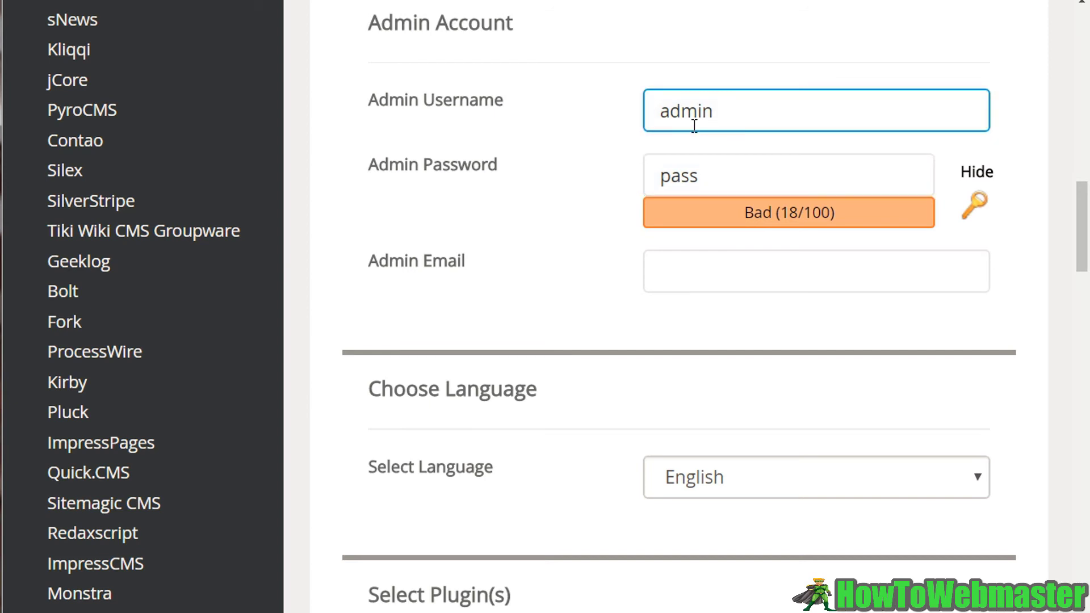
{"action": "left_click", "coordinate": [631, 121]}
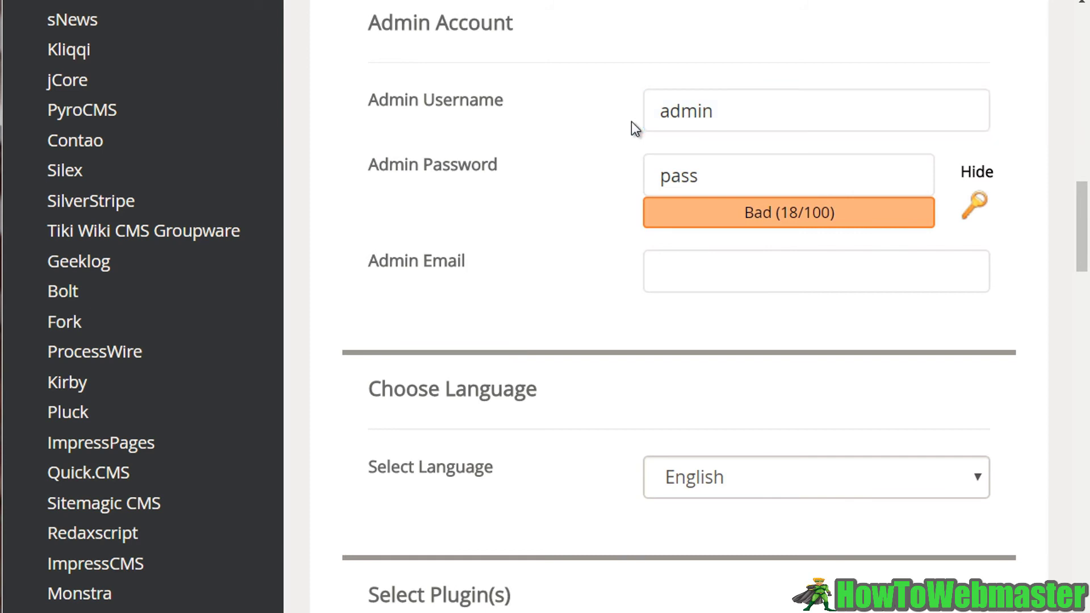
{"action": "left_click", "coordinate": [778, 92]}
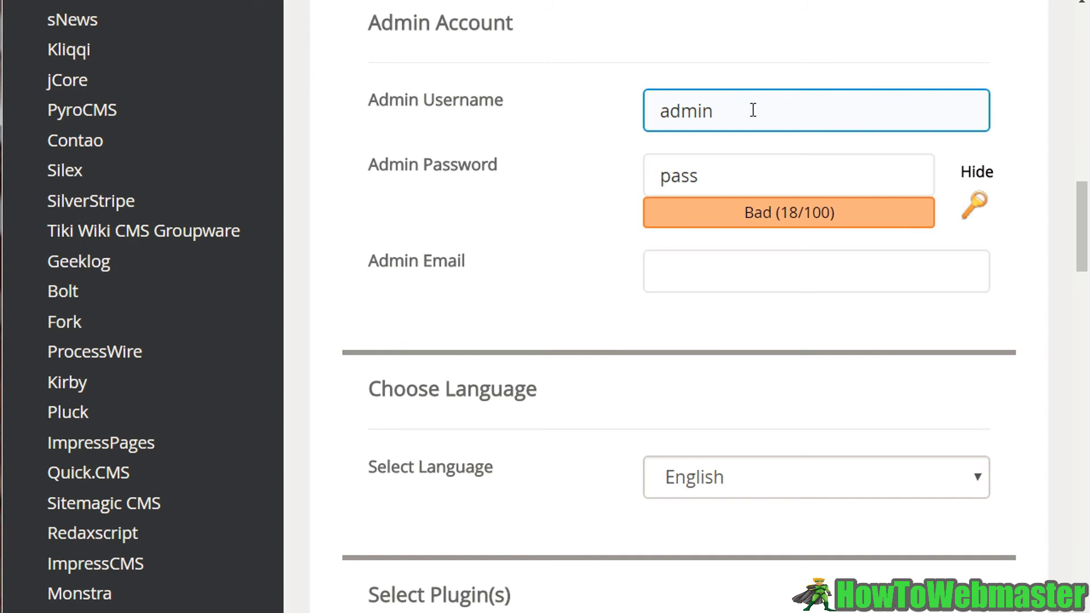
{"action": "left_click_drag", "start_coordinate": [740, 112], "coordinate": [635, 109]}
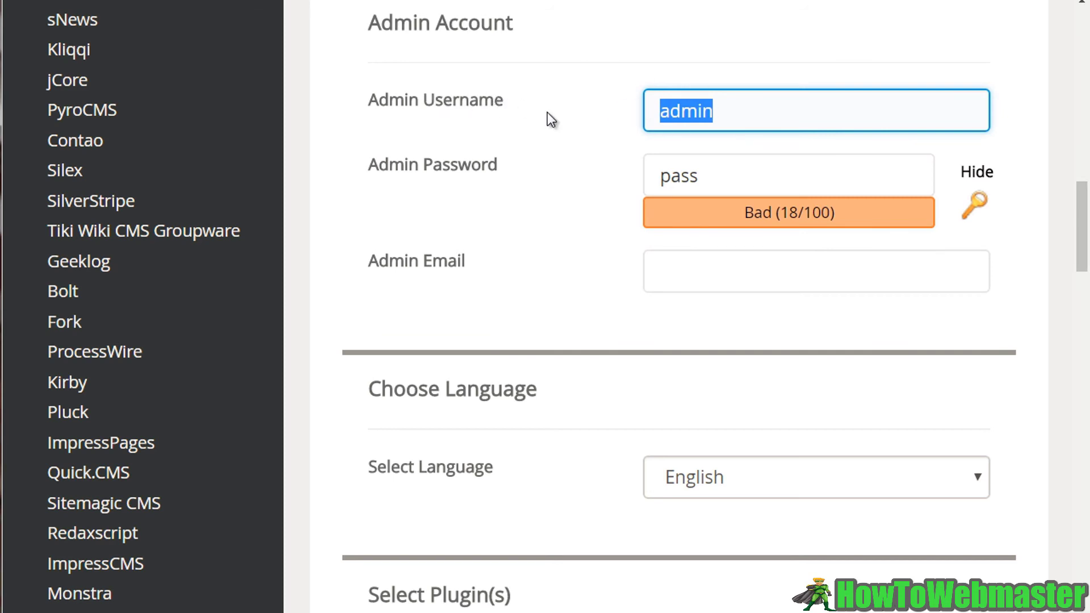
{"action": "type", "text": "llklkjsdfd"}
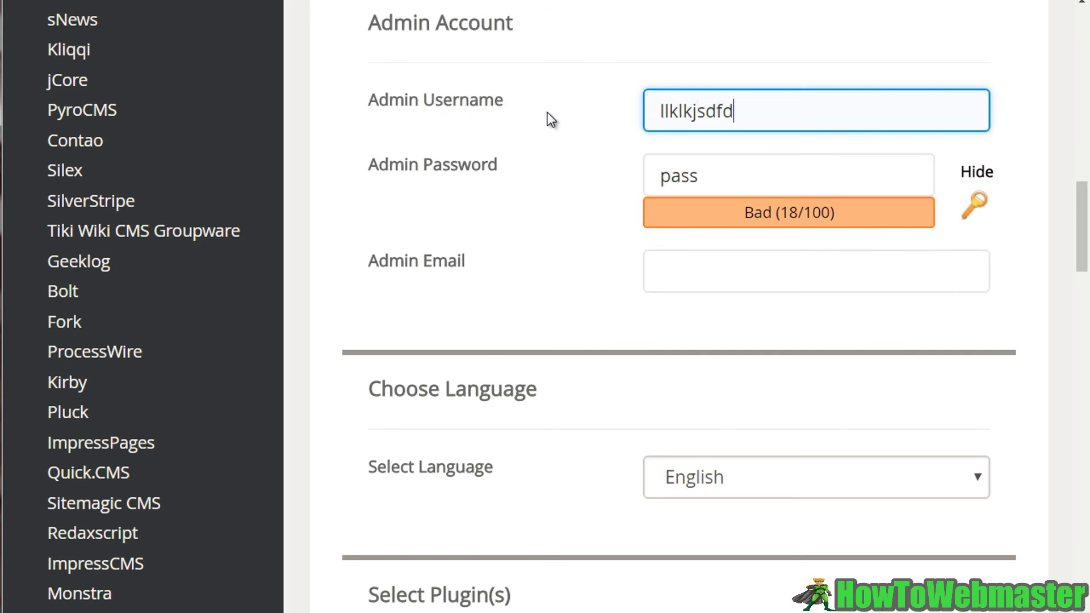
{"action": "type", "text": "j"}
{"action": "key", "text": "ctrl+a"}
{"action": "key", "text": "Tab"}
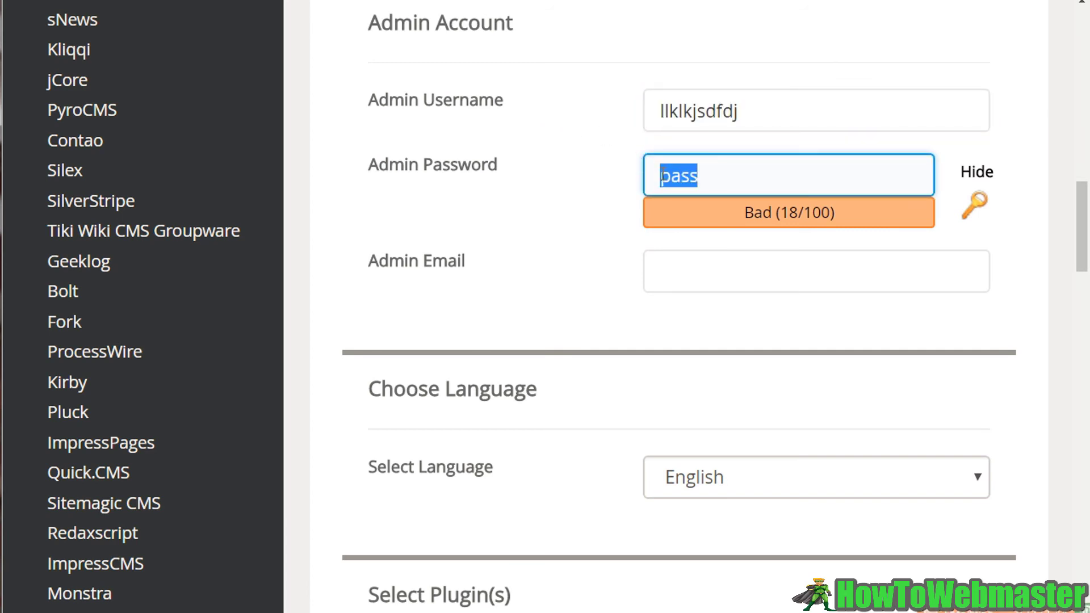
Choose the Write theme and leave the installation-details e-mail empty, with Install in view
{"action": "left_click", "coordinate": [667, 284]}
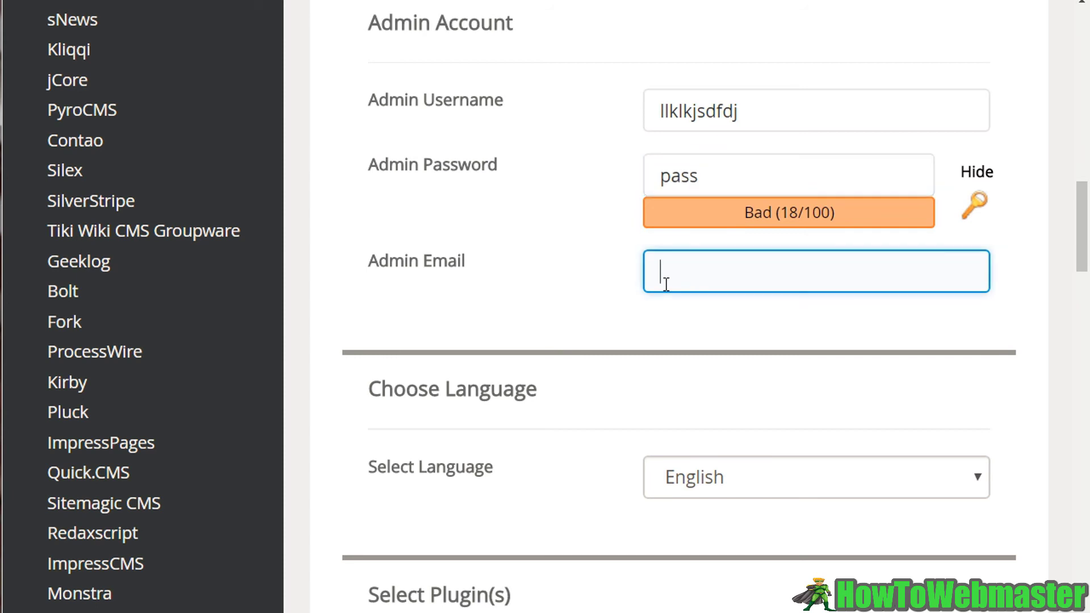
{"action": "left_click_drag", "start_coordinate": [1080, 252], "coordinate": [1084, 384]}
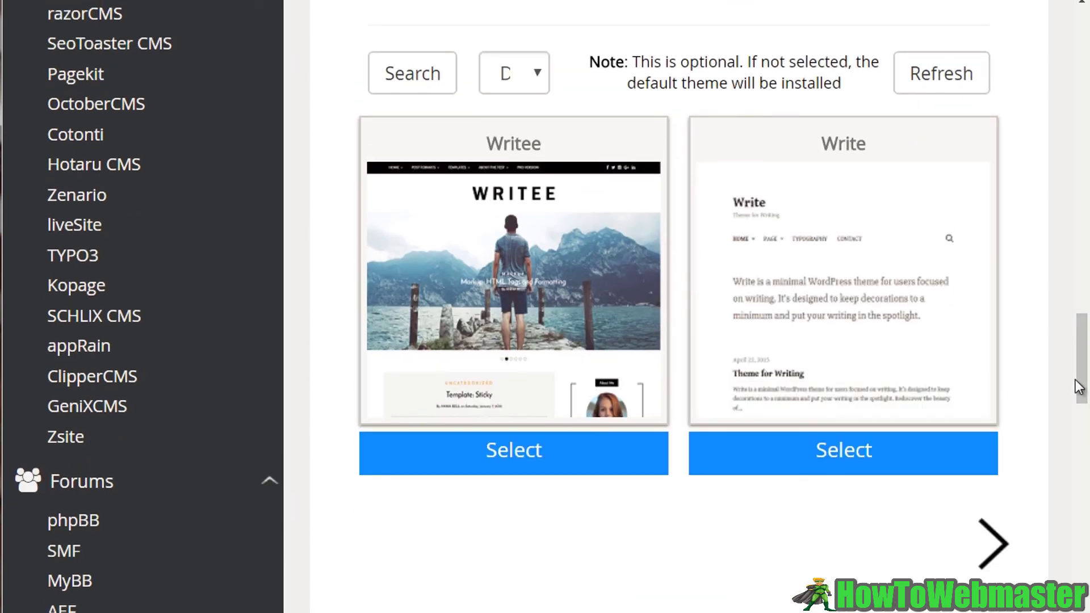
{"action": "left_click", "coordinate": [903, 304]}
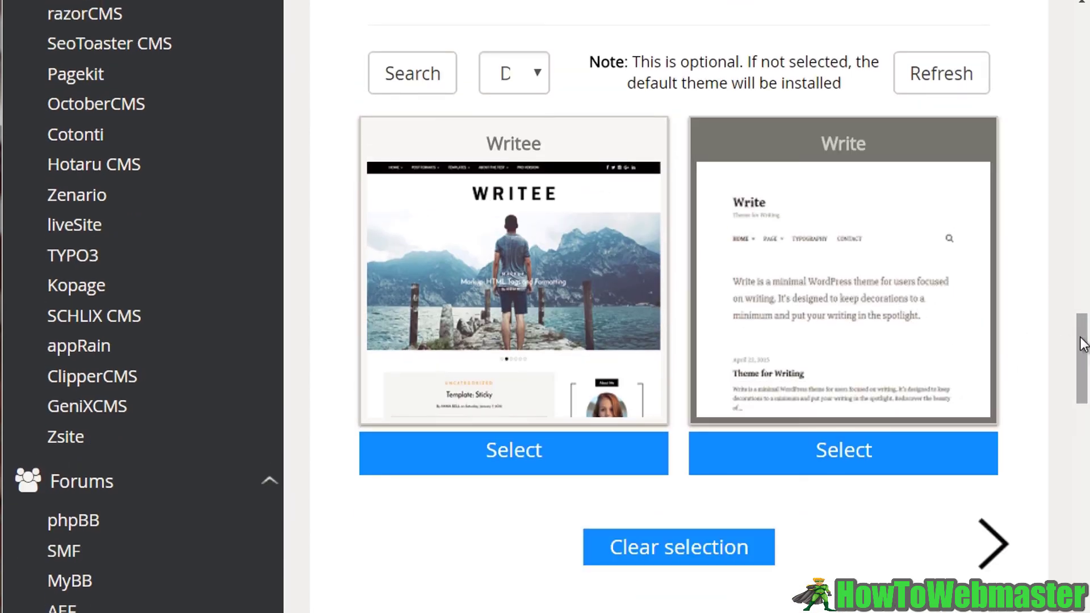
{"action": "left_click_drag", "start_coordinate": [1083, 345], "coordinate": [1084, 396]}
{"action": "left_click", "coordinate": [808, 390]}
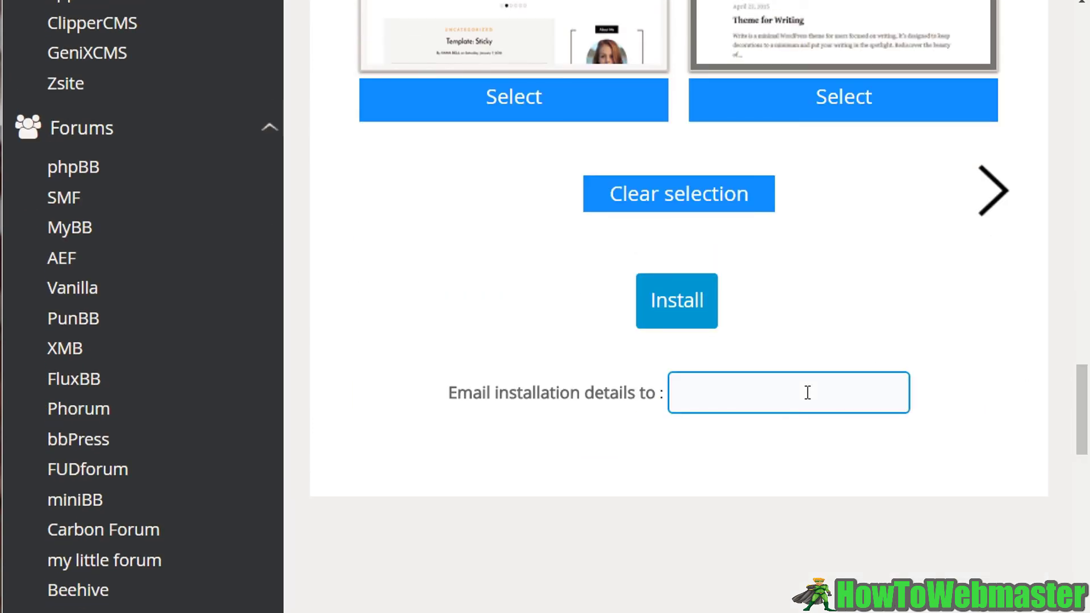
{"action": "left_click", "coordinate": [651, 517]}
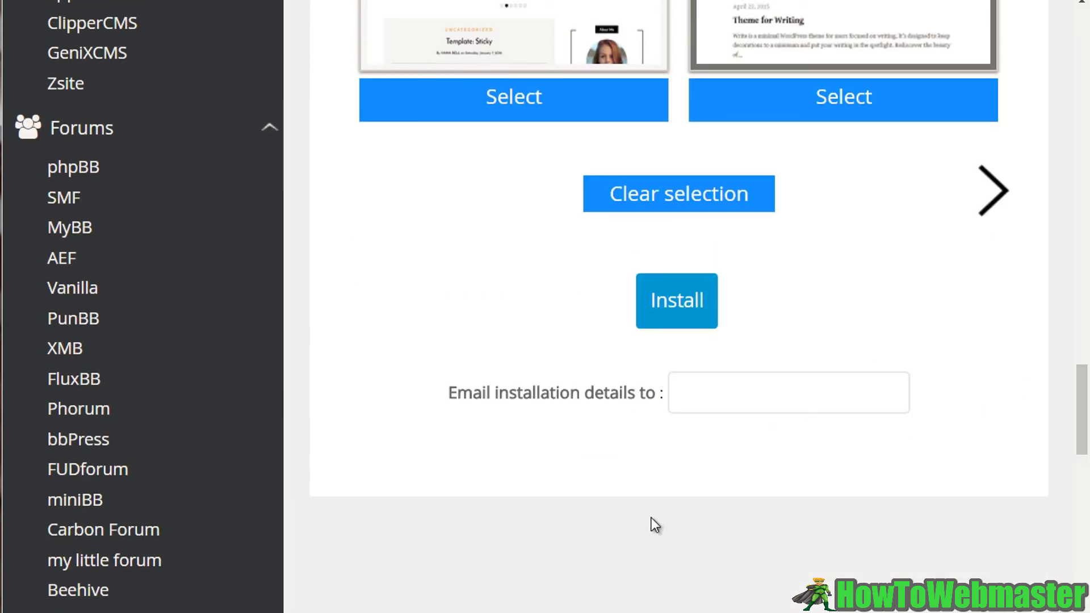